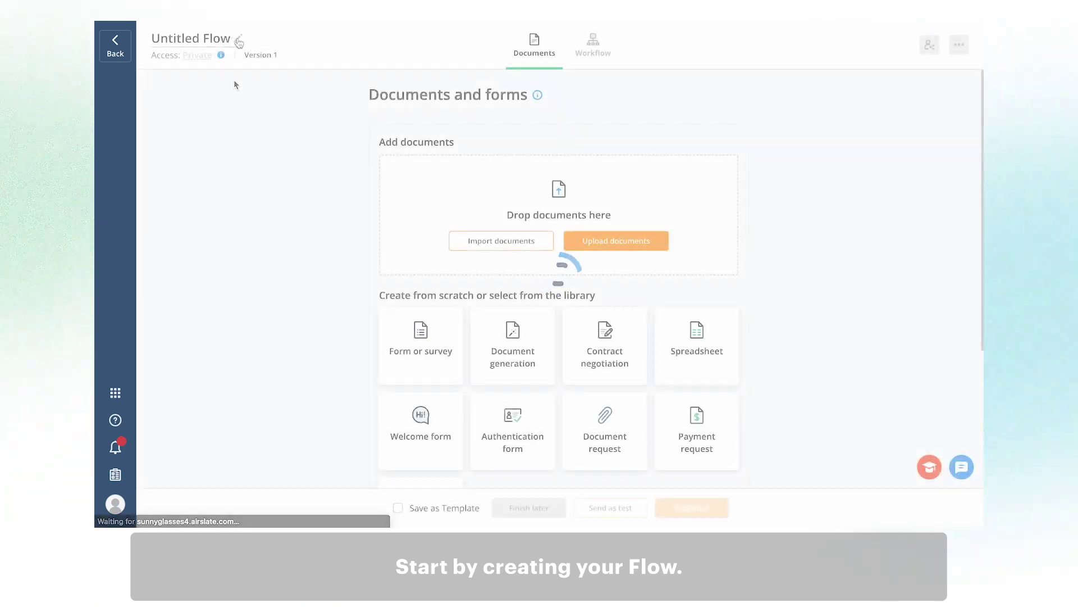
- Name the flow 'Prescription Flow' and upload the Prescription form_new document to it
left_click(152, 36)
type("Prescription")
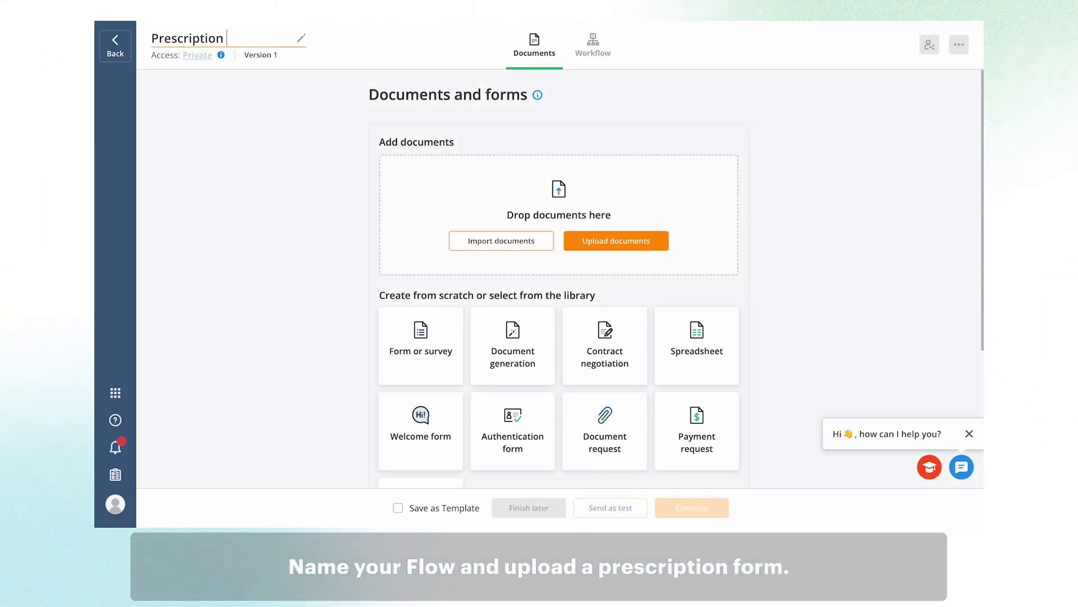
type(" Flow")
left_click(616, 241)
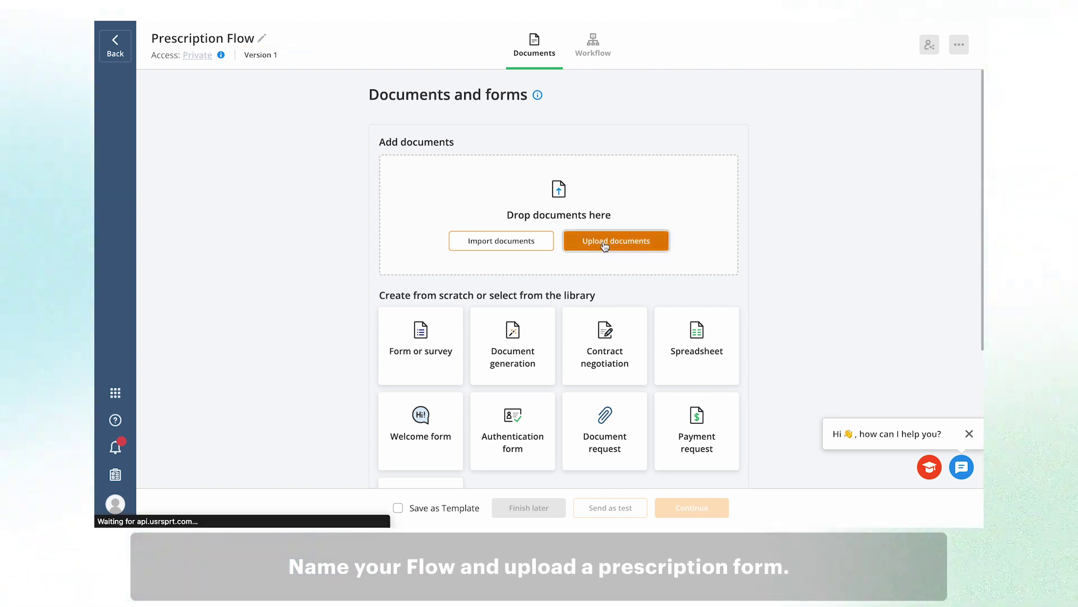
double_click(492, 282)
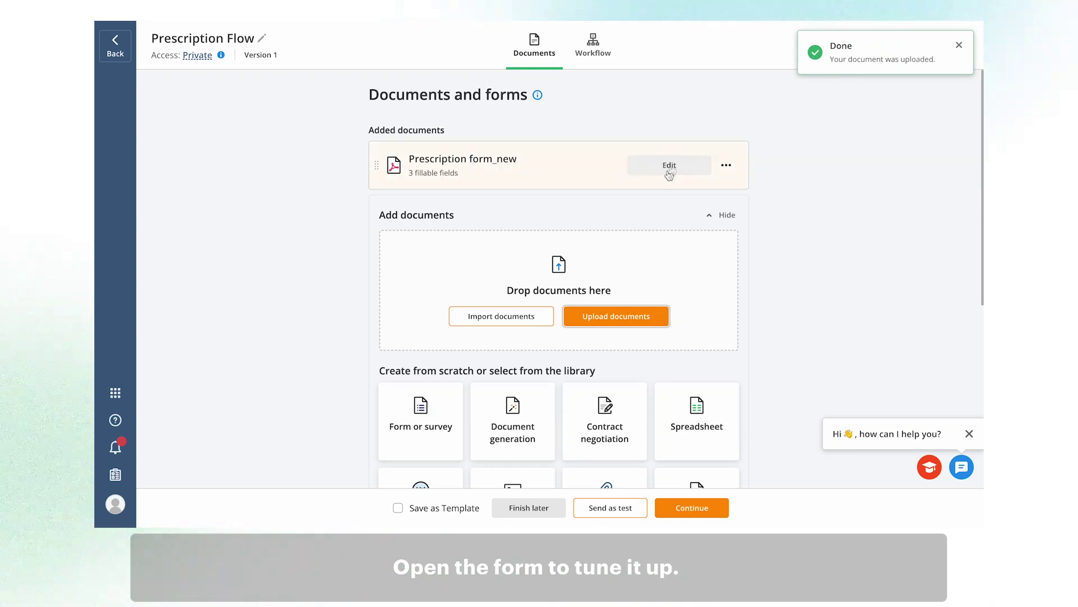
- Add Recipient 2 to the form and place its Signature field below Date Signed
left_click(671, 166)
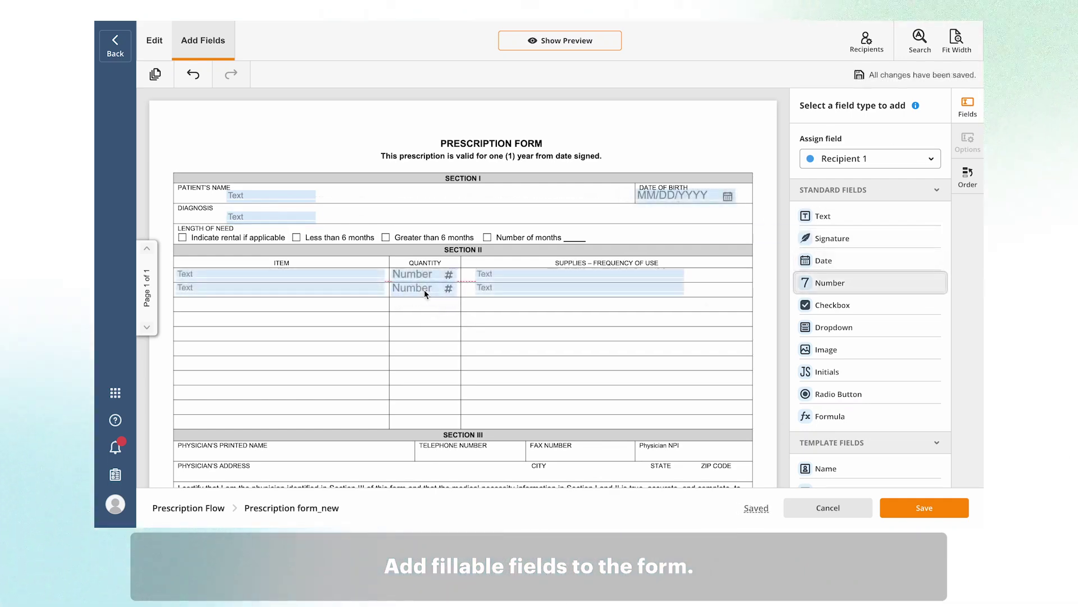
scroll(433, 315, "down", 3)
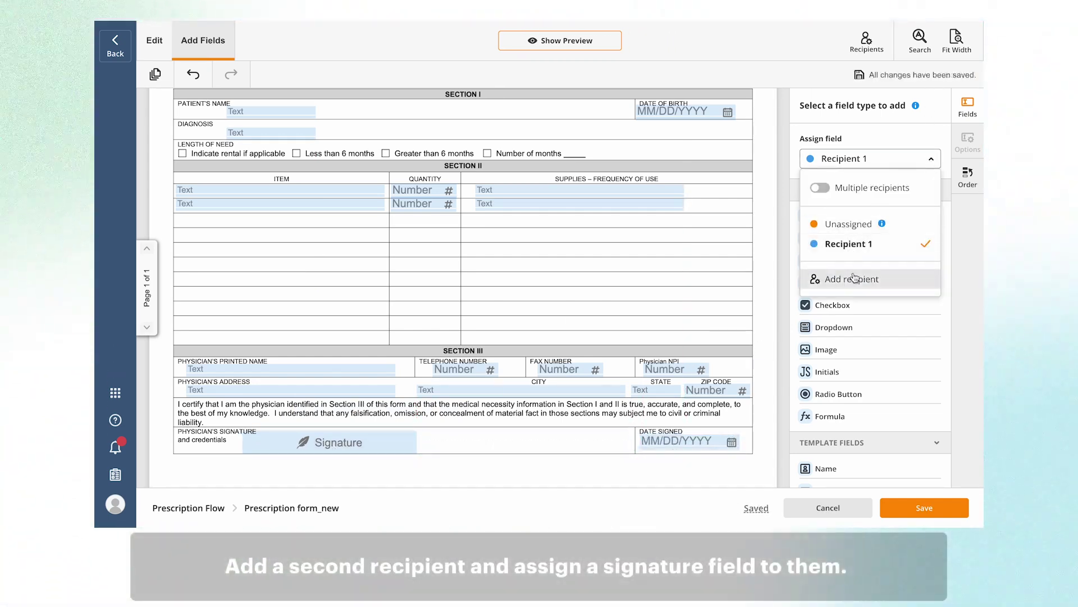
left_click(852, 280)
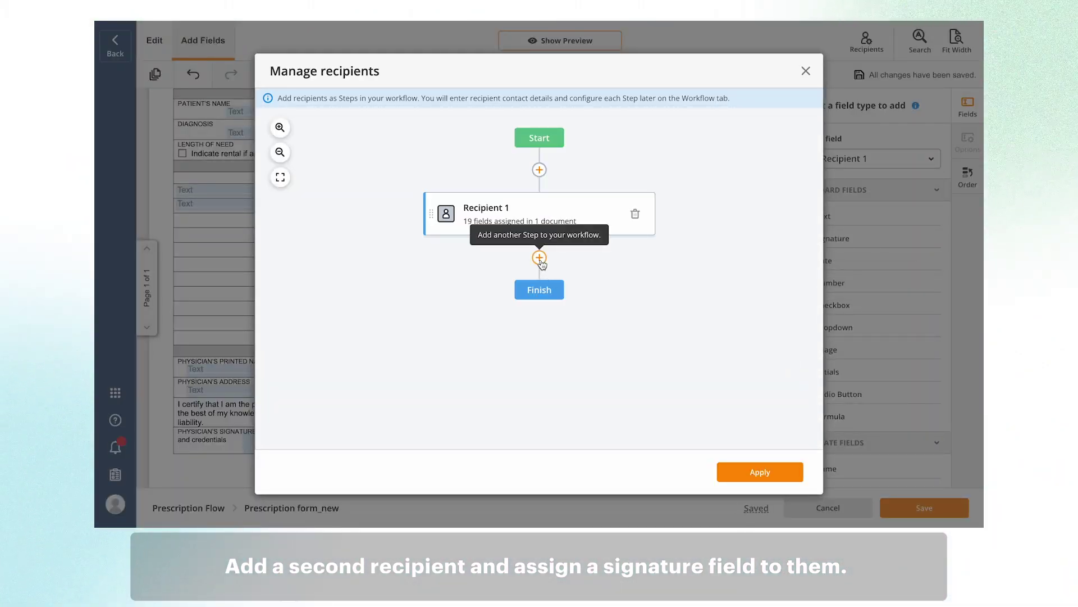
left_click(540, 258)
left_click(764, 472)
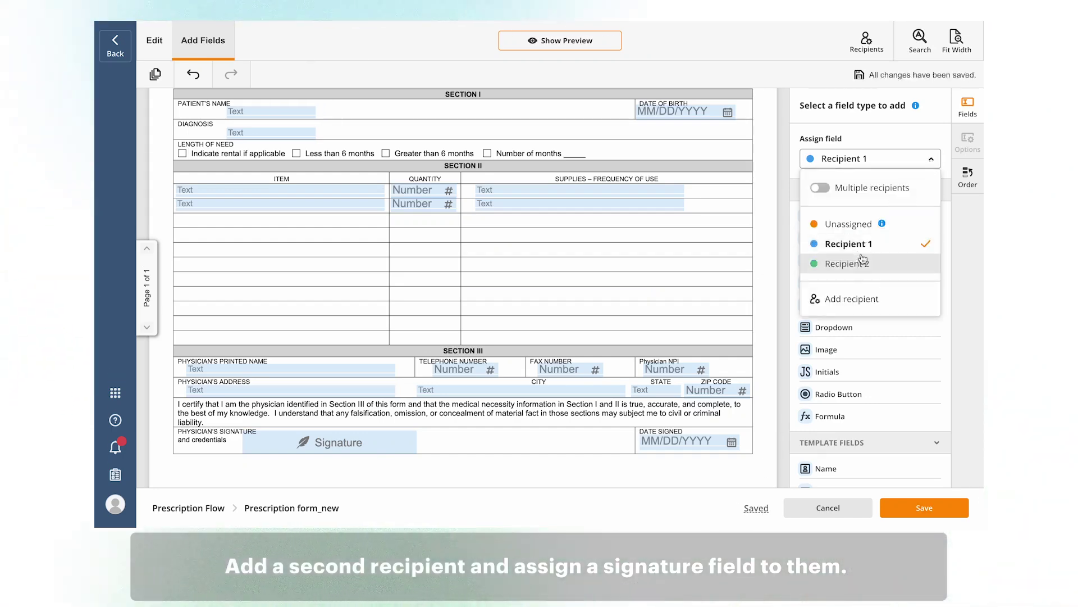
left_click(847, 263)
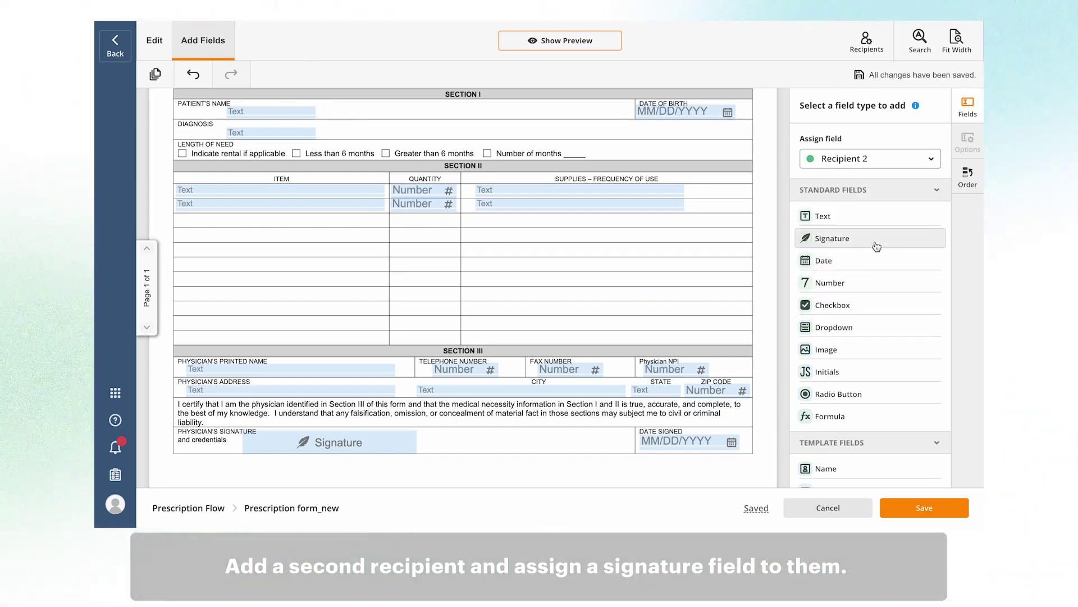
left_click_drag(874, 241, 679, 477)
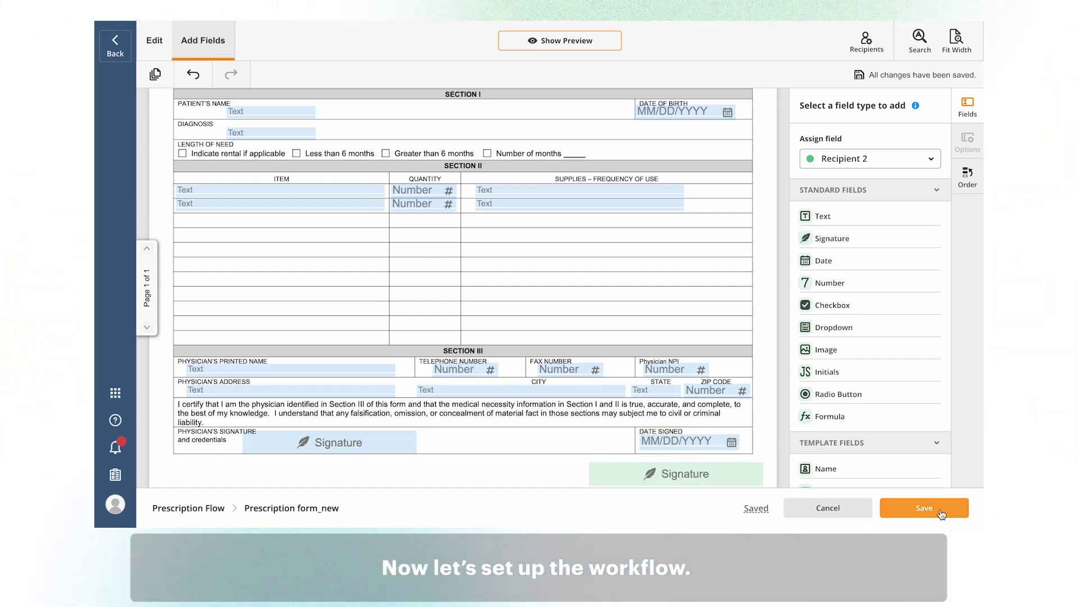
- Save the form, rename the workflow steps Physician and Pharmacist, and apply the Physician settings
left_click(941, 512)
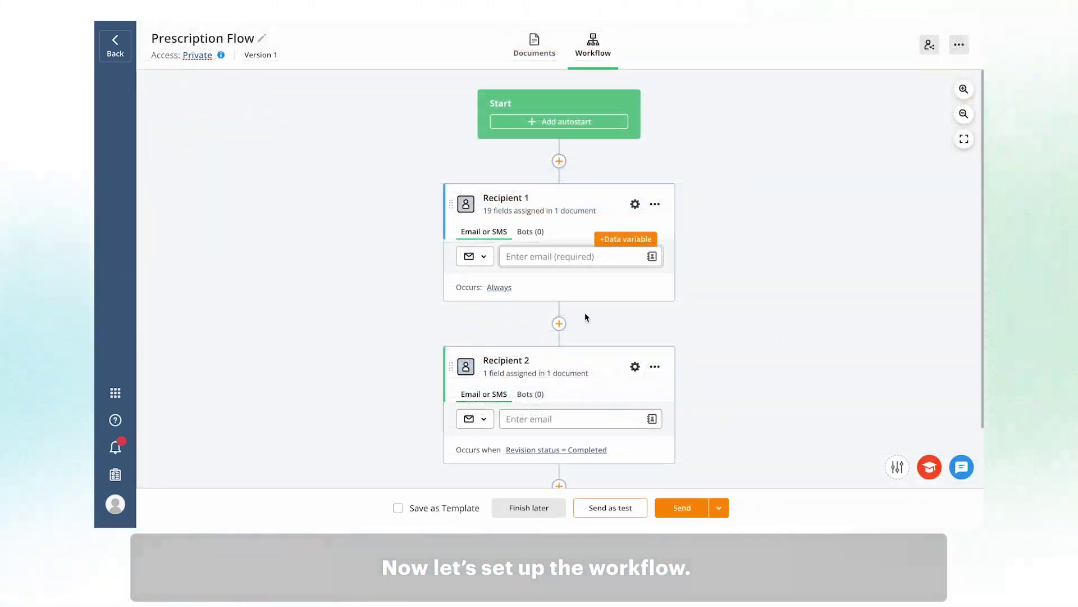
left_click(506, 198)
key("BackSpace")
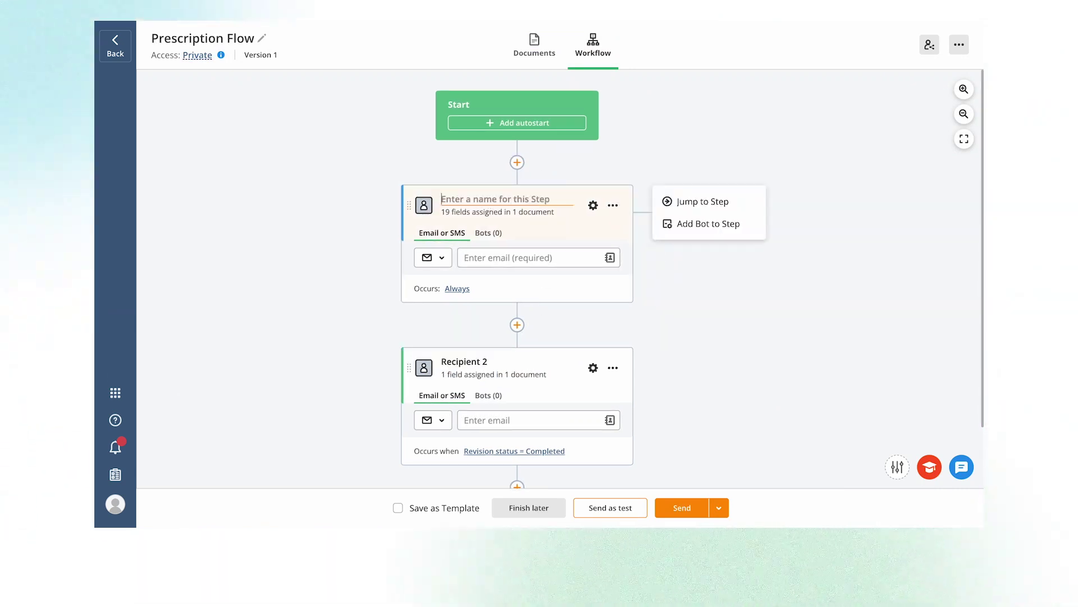
type("Physician")
left_click(465, 361)
type("Pharmacist")
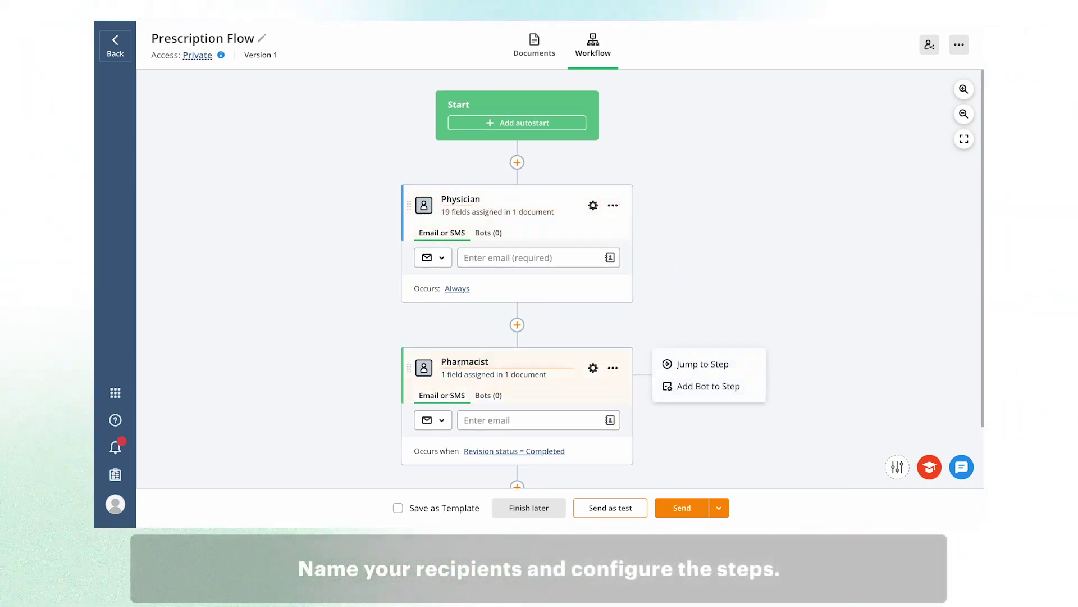
left_click(593, 206)
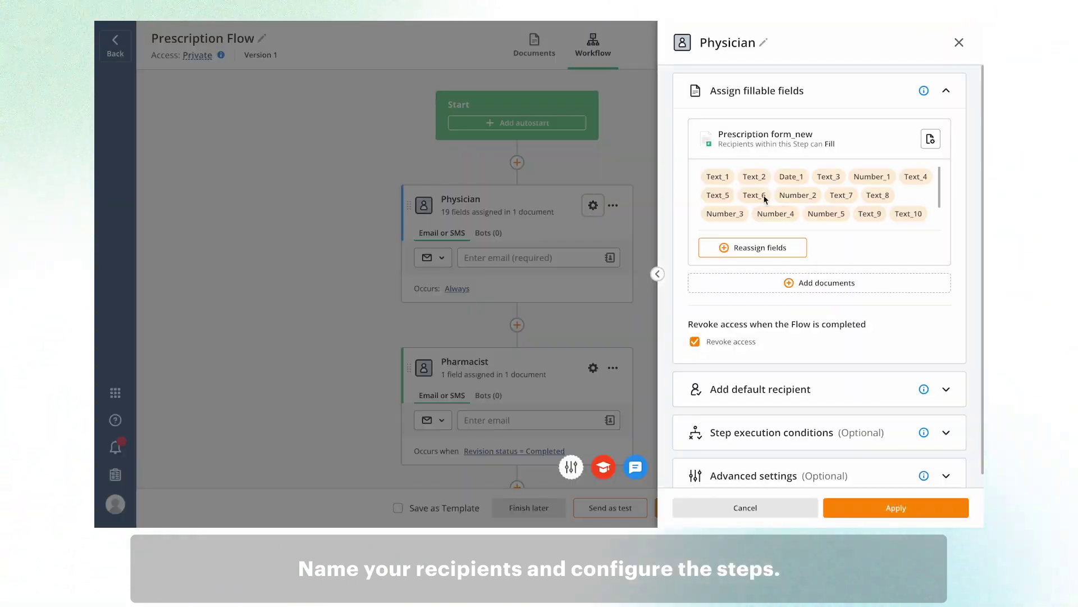
left_click(896, 507)
- Add a jump from Pharmacist to Physician when Signature_2 on Prescription form_new is not signed
mouse_move(646, 371)
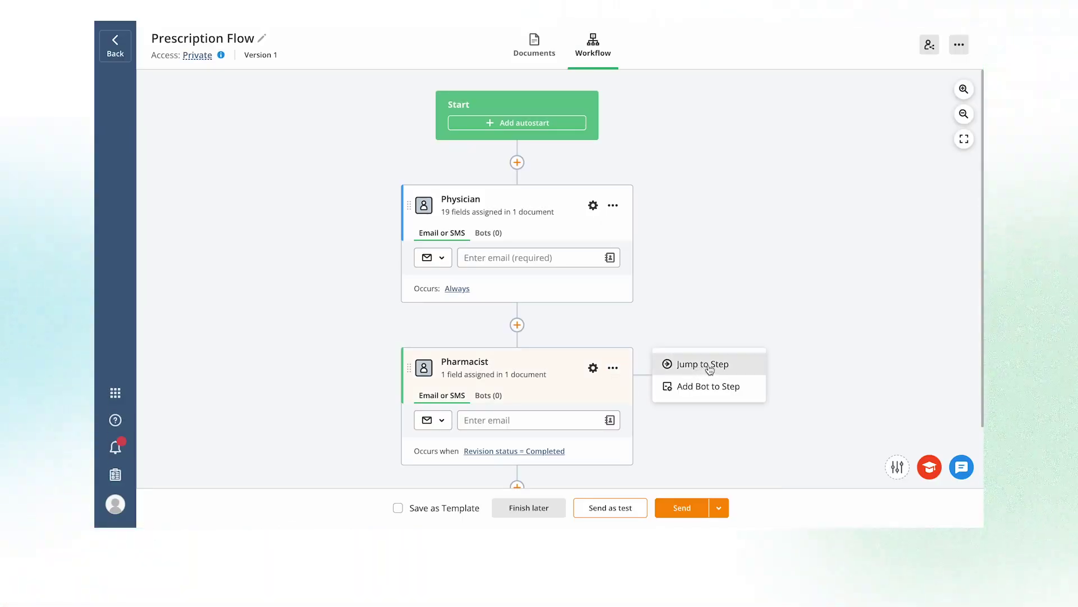
left_click(707, 366)
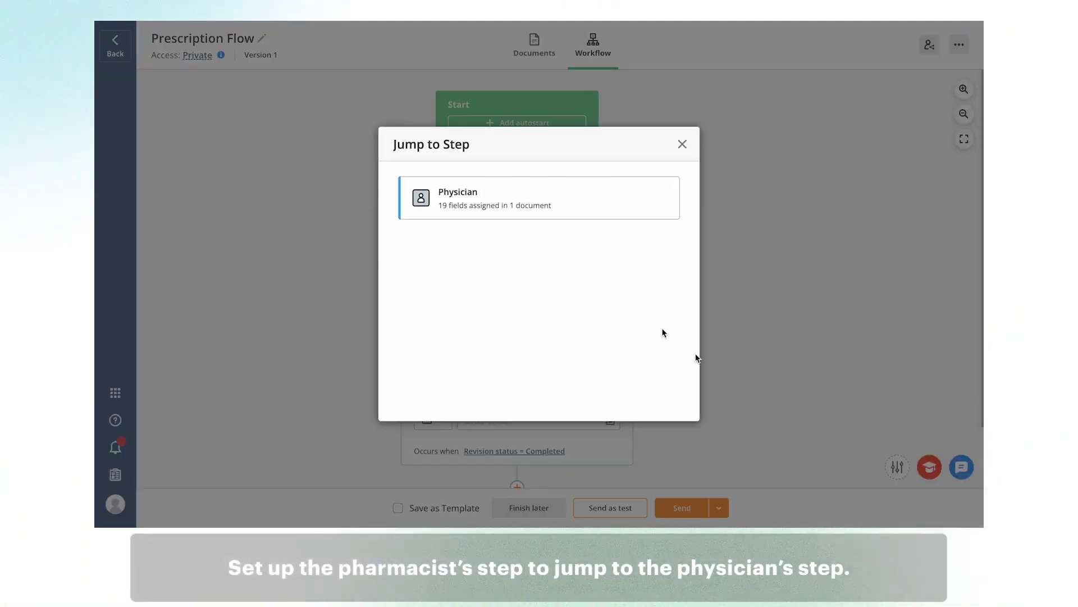
left_click(571, 203)
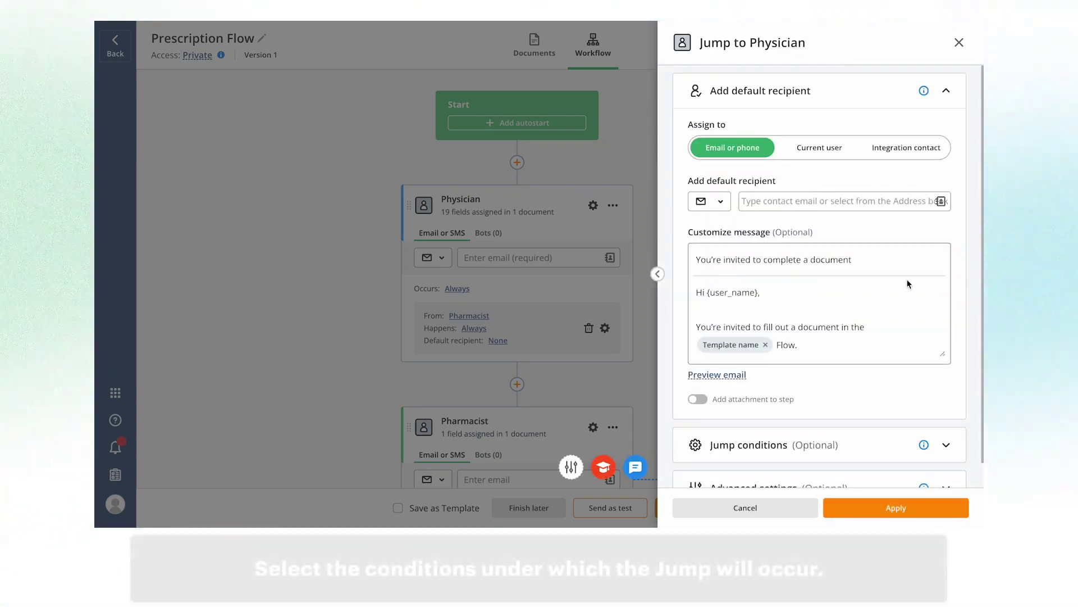
scroll(908, 284, "down", 1)
left_click(948, 422)
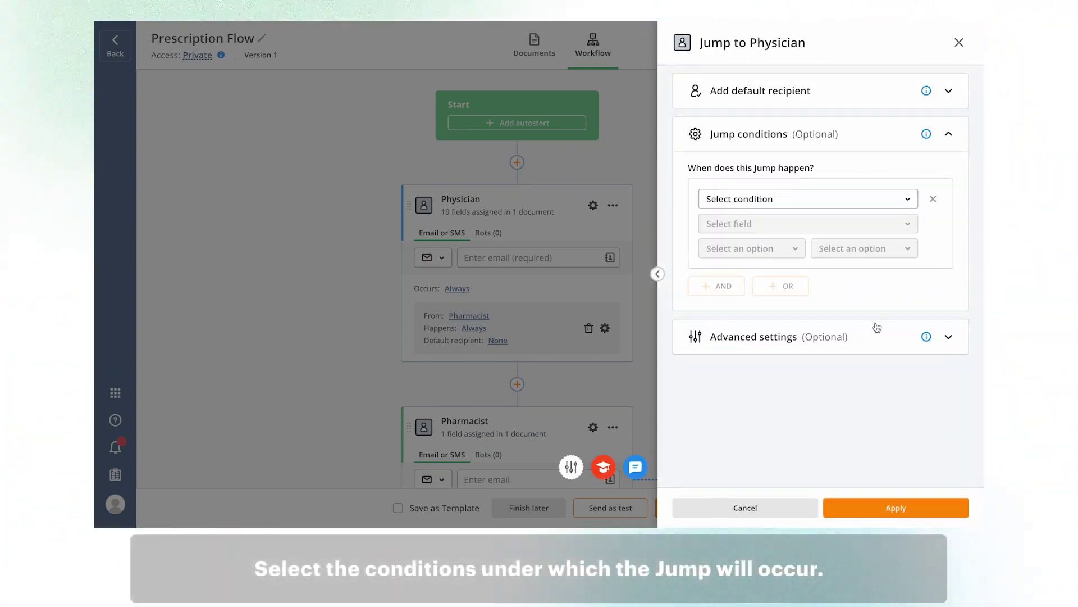
left_click(909, 202)
left_click(854, 243)
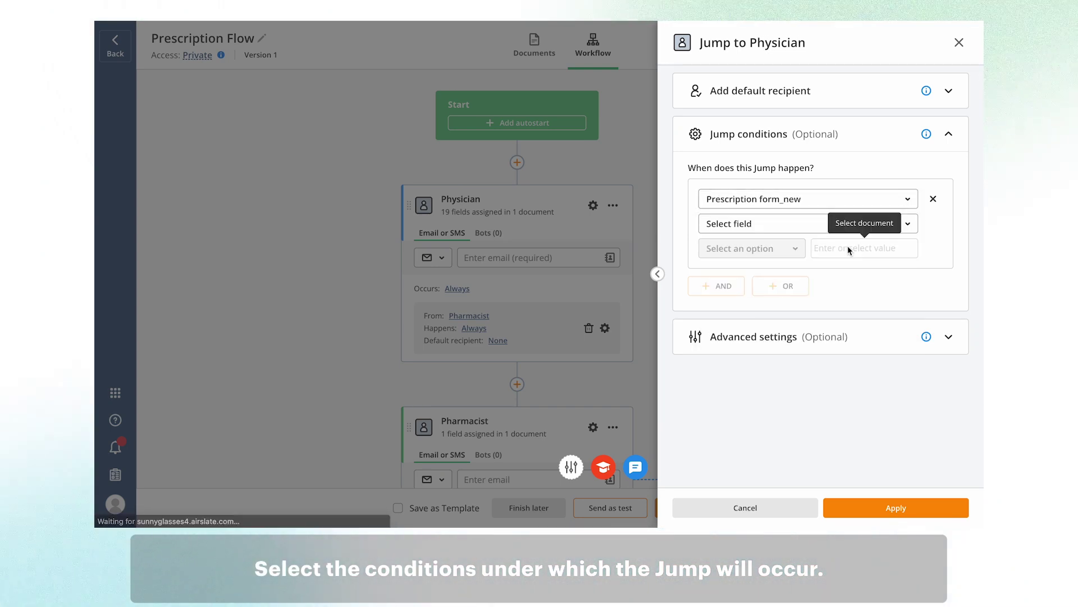
left_click(909, 224)
scroll(833, 373, "down", 3)
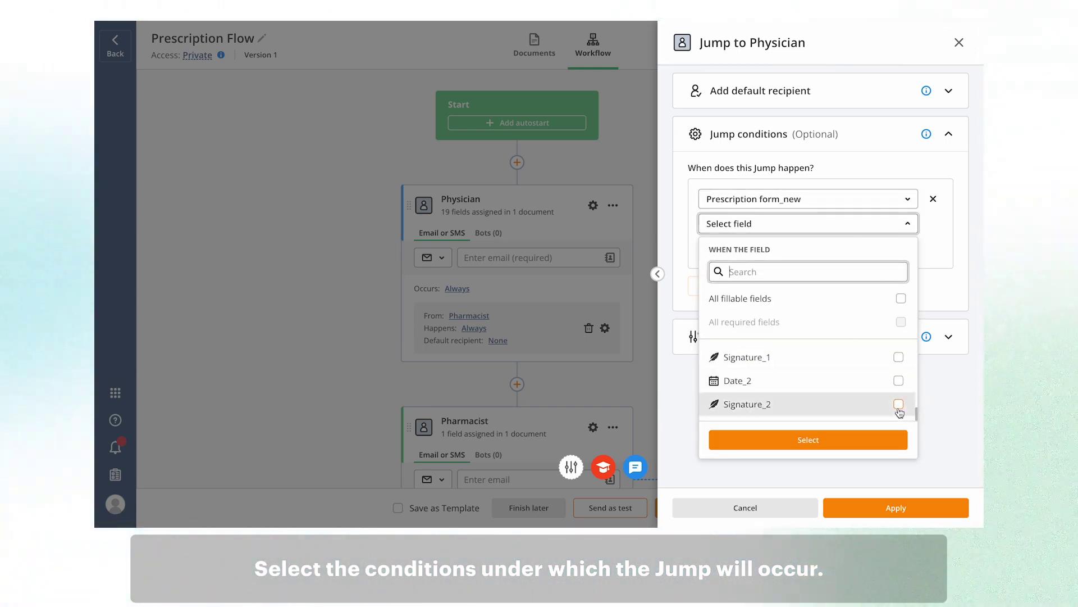
left_click(867, 442)
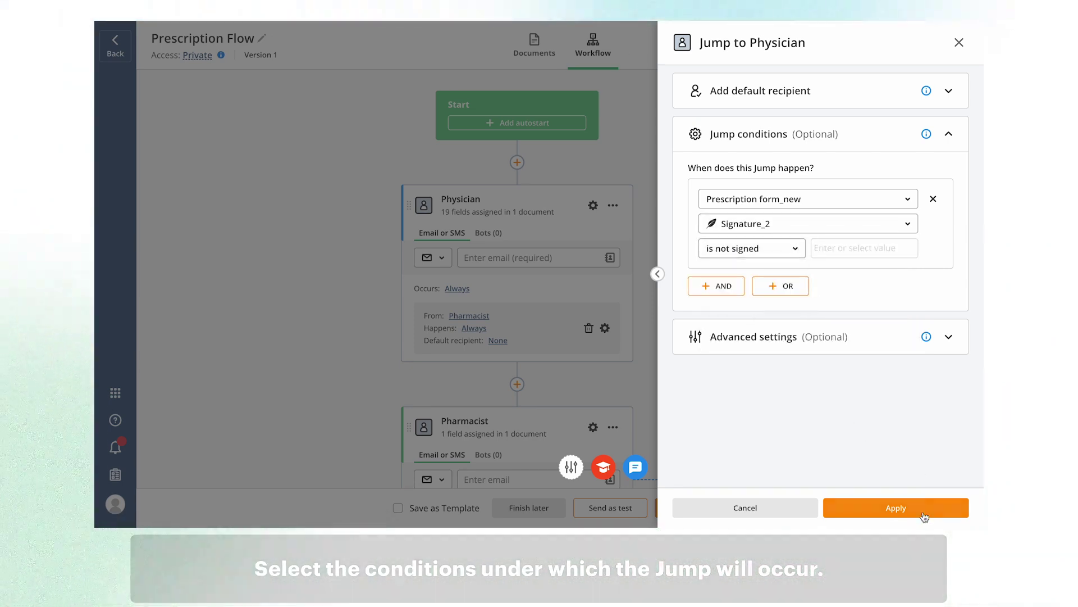
left_click(916, 508)
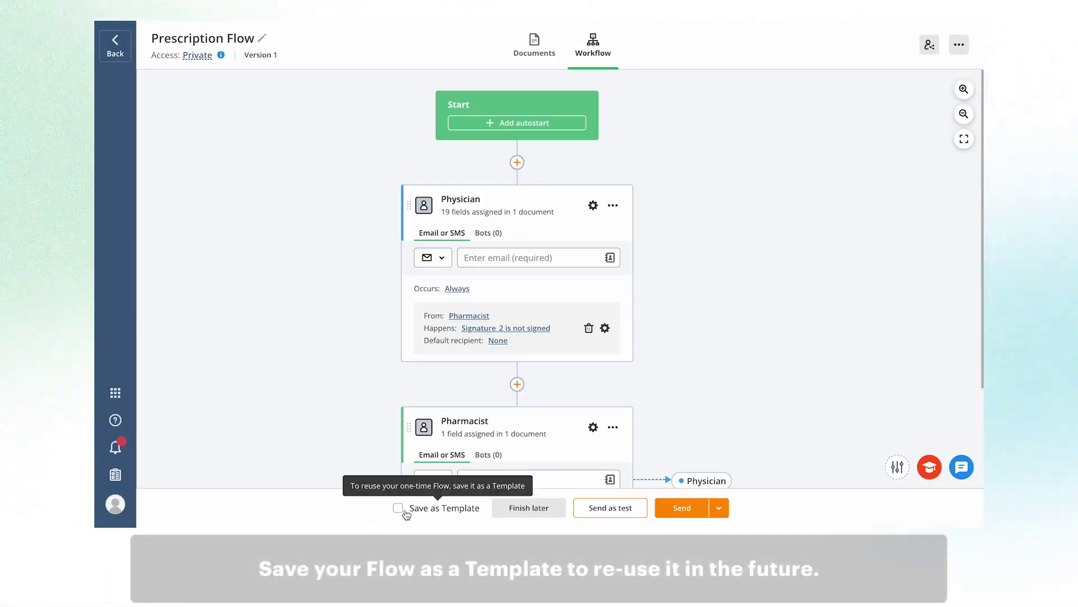
- Tick Save as Template at the bottom of the workflow canvas
scroll(567, 393, "down", 2)
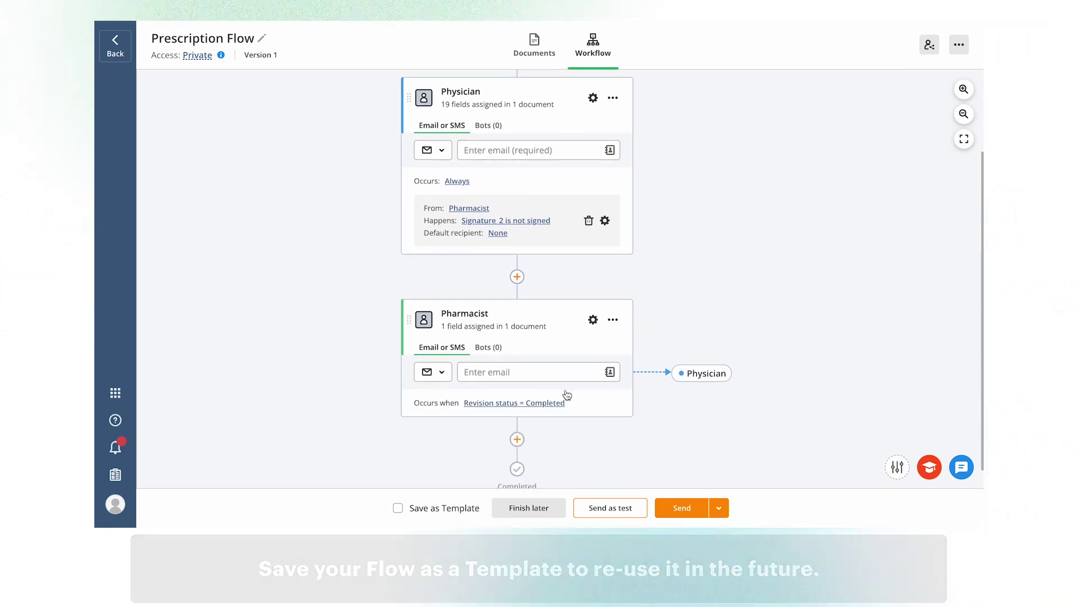
scroll(567, 395, "down", 1)
left_click(398, 510)
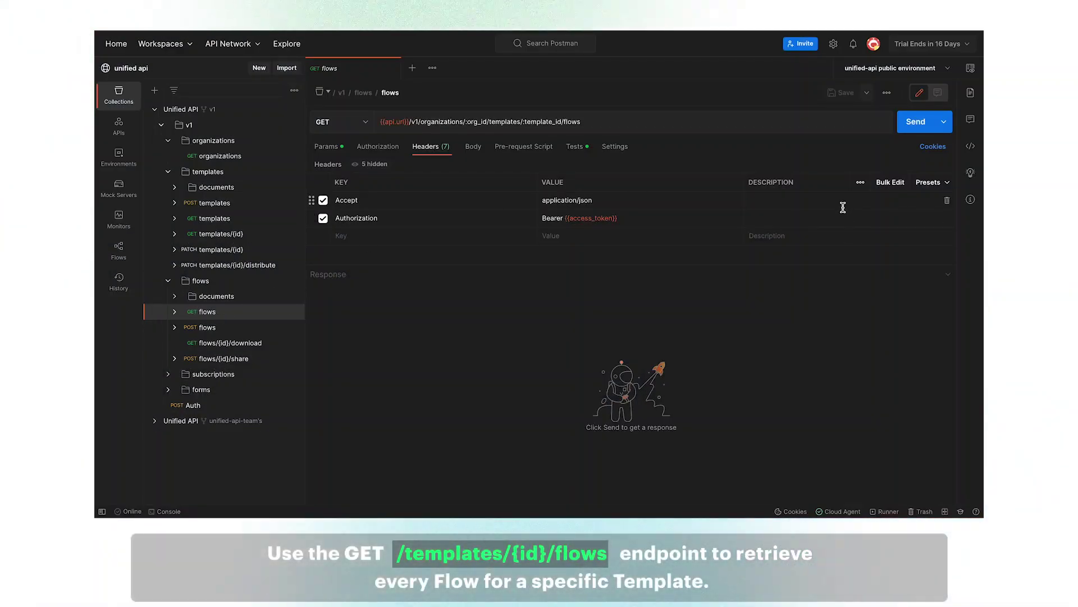
- Send the GET flows request and scroll the response to the Physician and Pharmacist role IDs
left_click(912, 124)
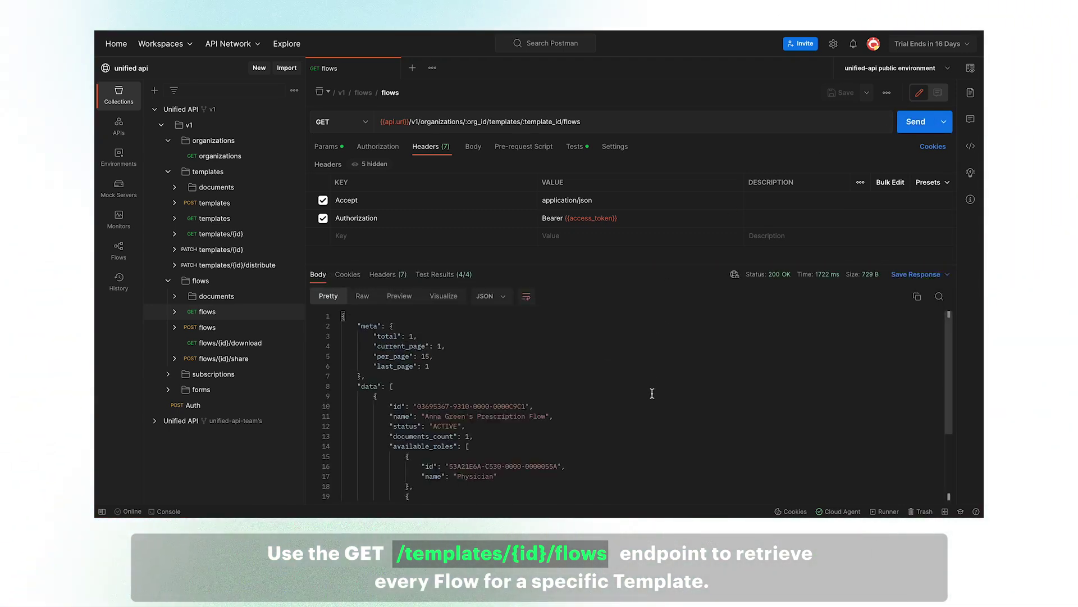
scroll(652, 393, "down", 2)
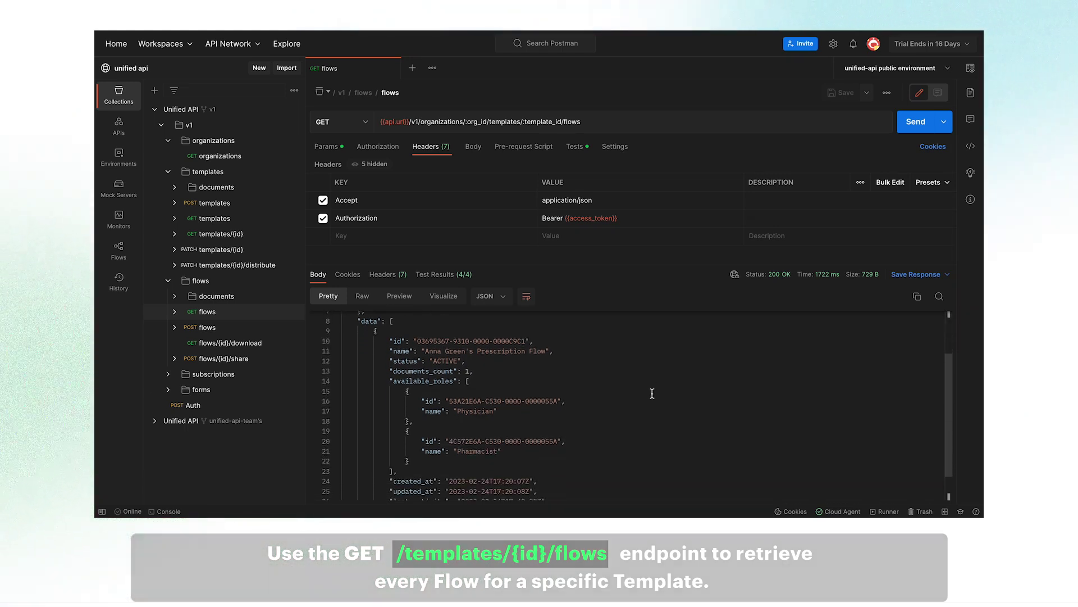
scroll(654, 393, "up", 1)
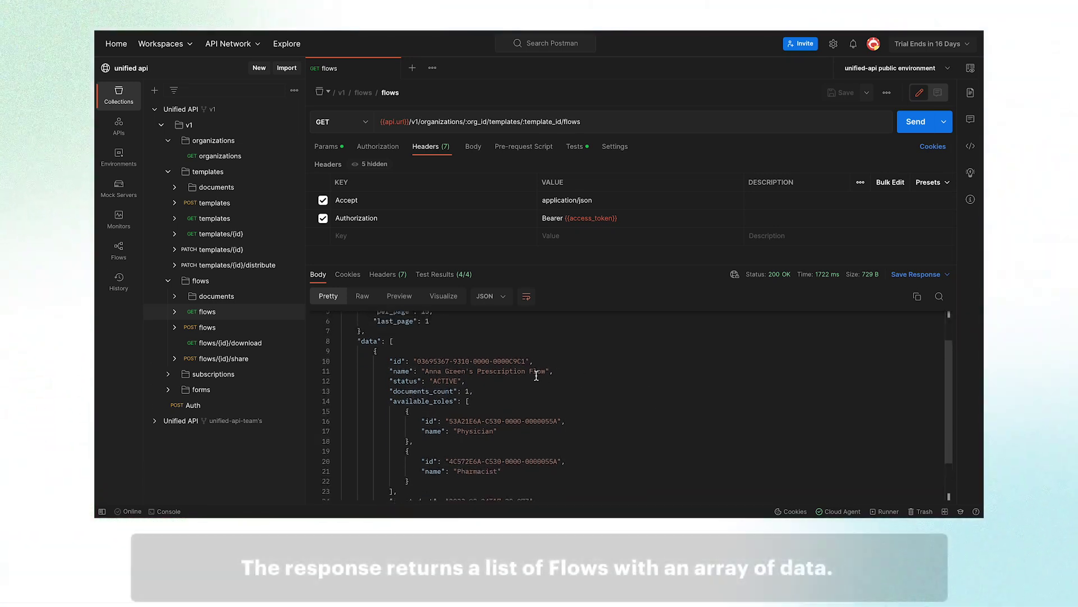
scroll(527, 411, "down", 2)
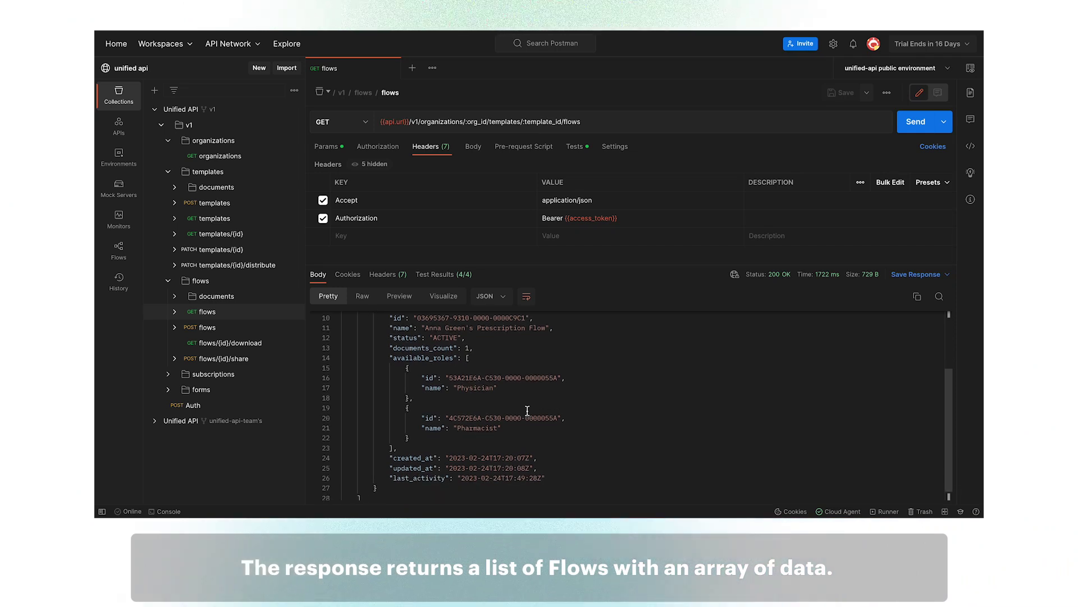
- Open the share request and paste the Physician role ID into the first role_id
left_click(253, 360)
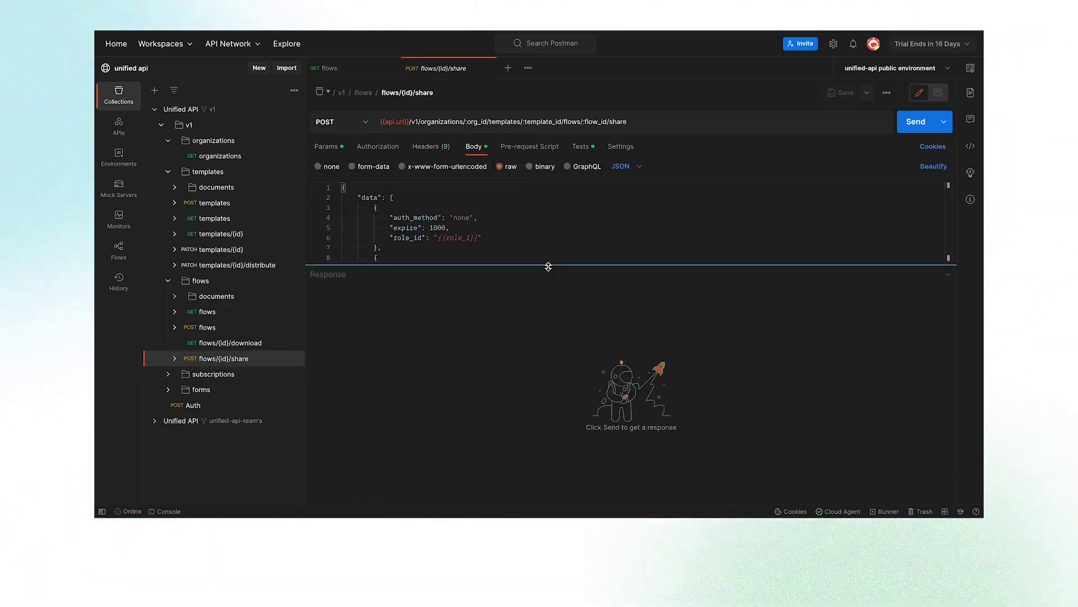
left_click_drag(548, 266, 566, 373)
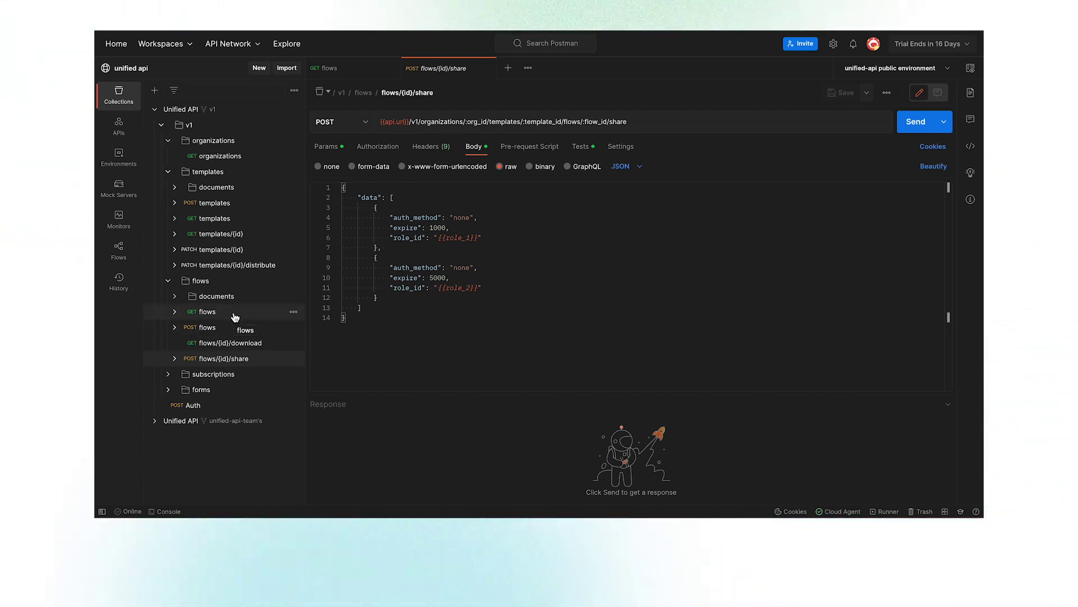
left_click(207, 312)
left_click_drag(449, 378, 558, 379)
key("ctrl+c")
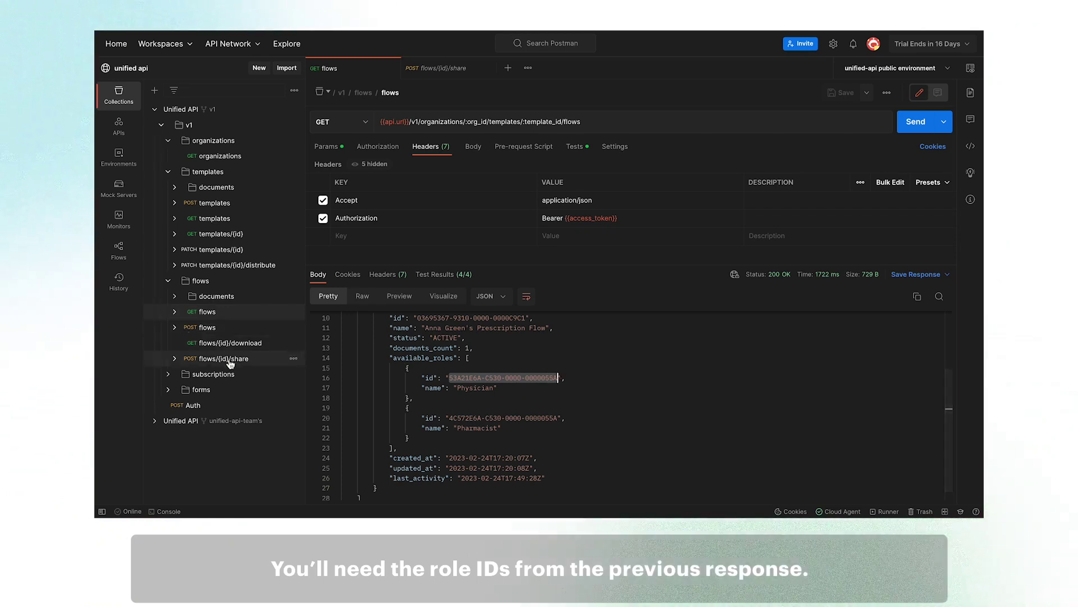
left_click(228, 361)
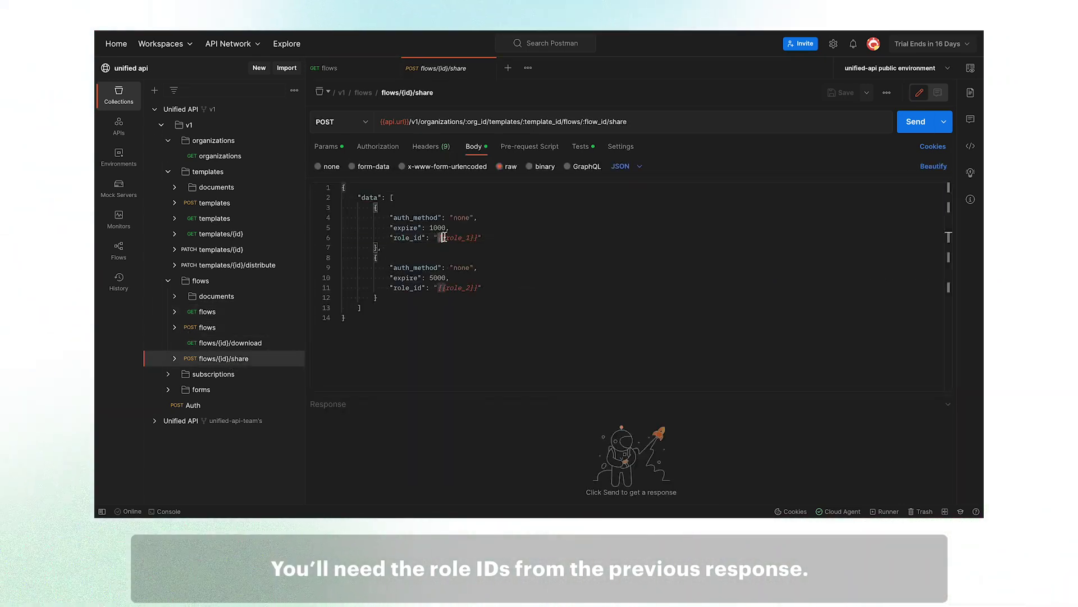
key("BackSpace")
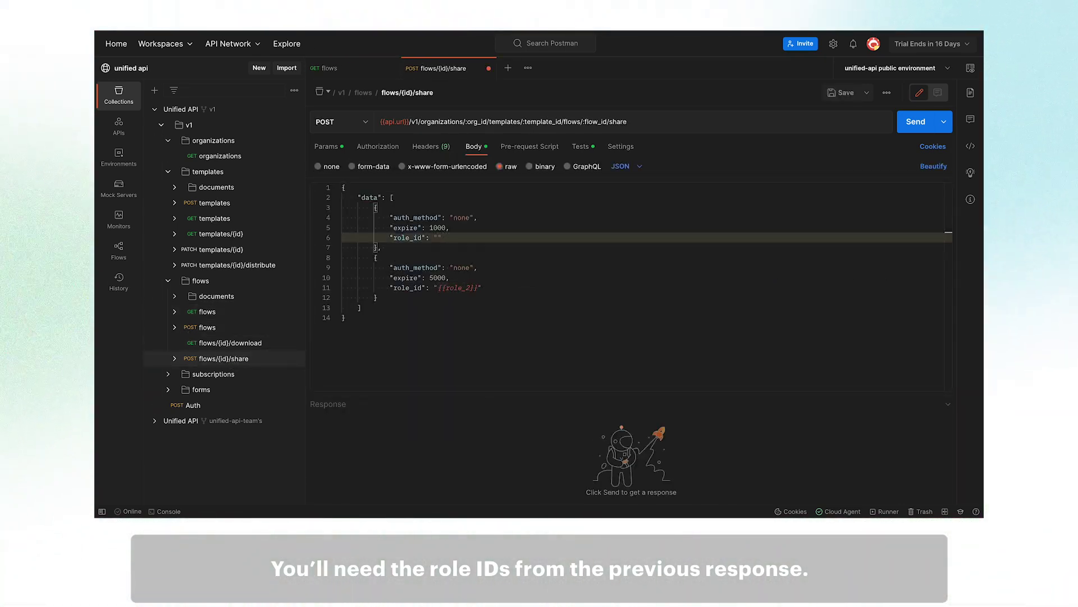
key("ctrl+v")
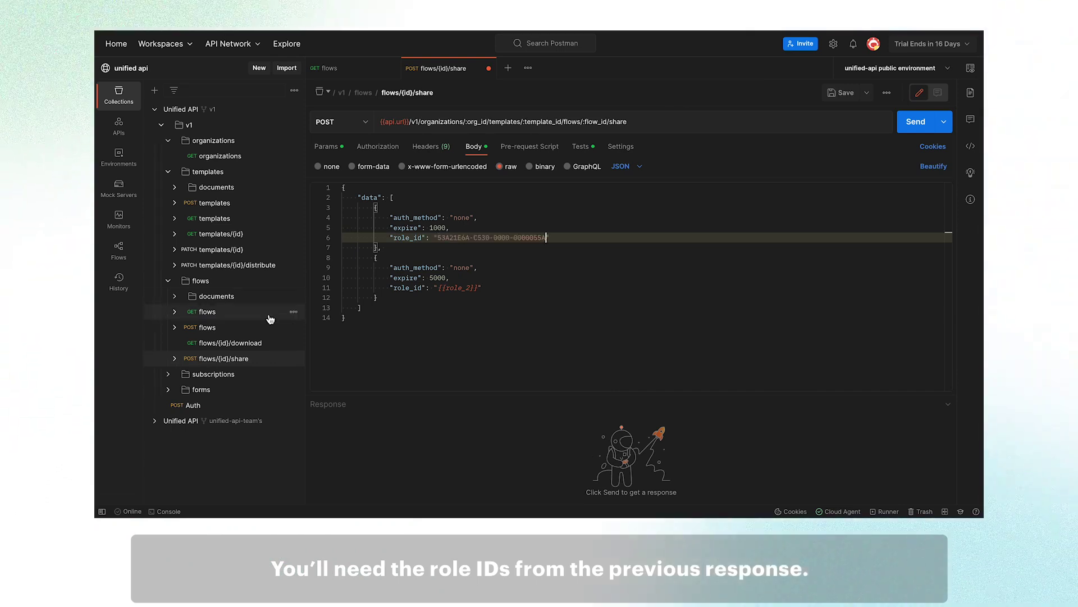
- Paste the Pharmacist role ID into the second role_id and send the share request
left_click(246, 313)
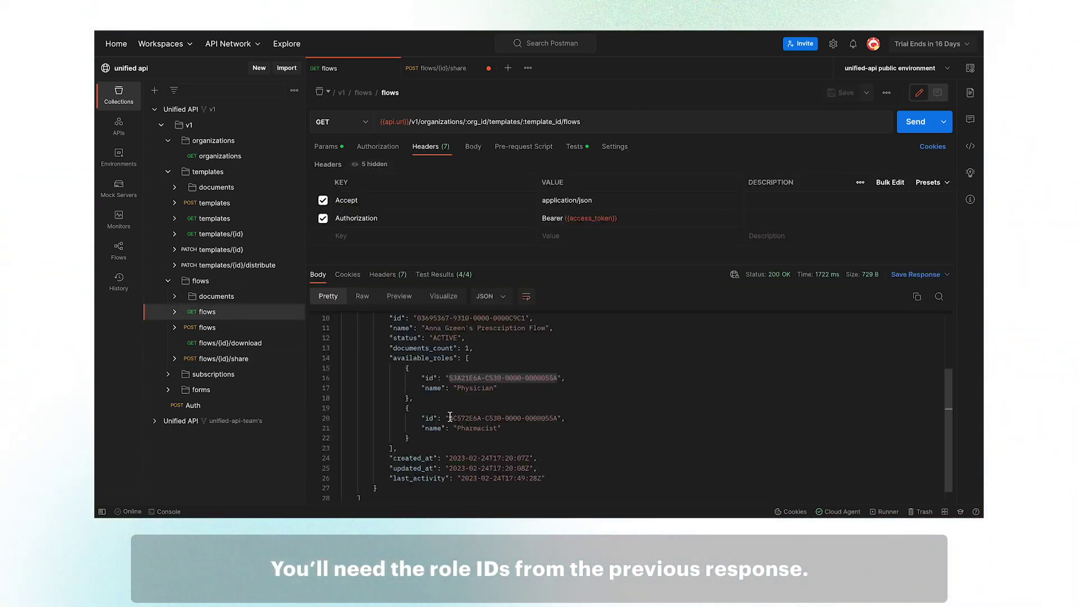
left_click_drag(449, 418, 528, 418)
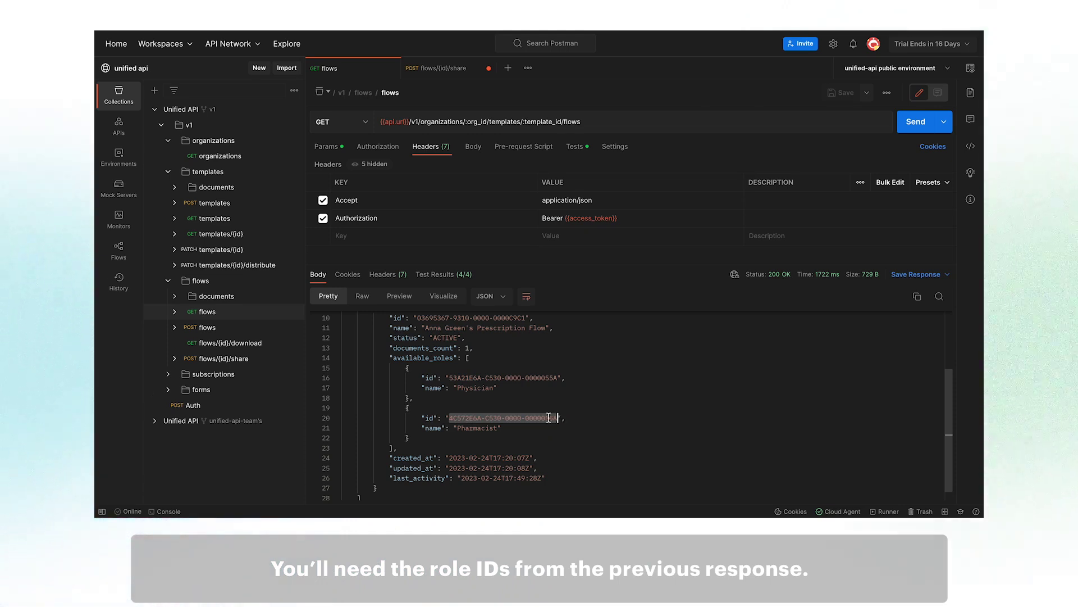
left_click(224, 358)
left_click(482, 288)
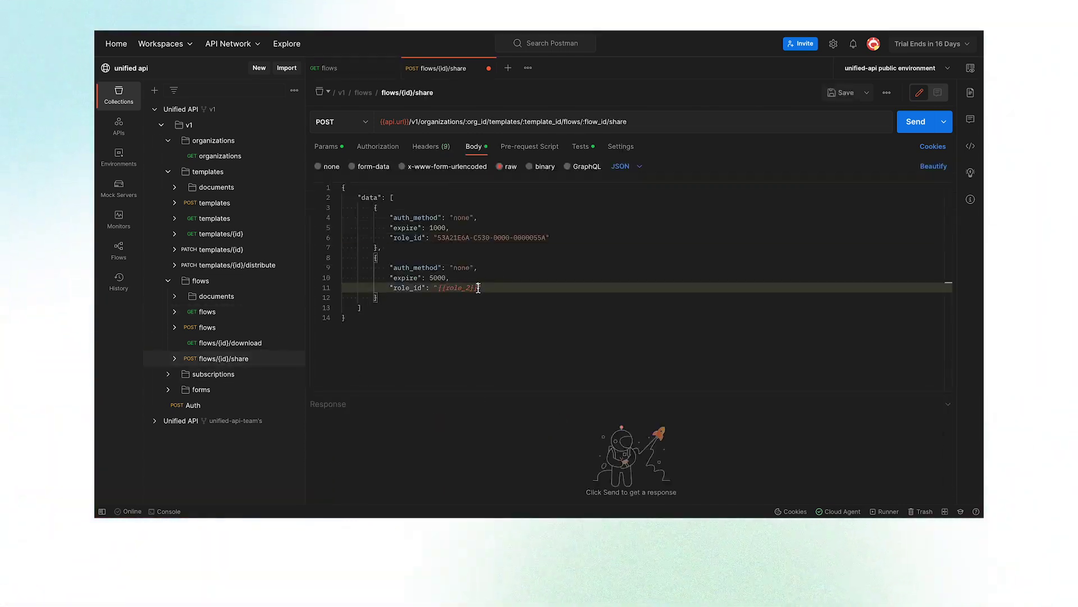
key("BackSpace")
key("BackSpace")
key("BackSpace")
key("BackSpace")
key("BackSpace")
key("BackSpace")
key("BackSpace")
key("BackSpace")
key("BackSpace")
key("BackSpace")
key("BackSpace")
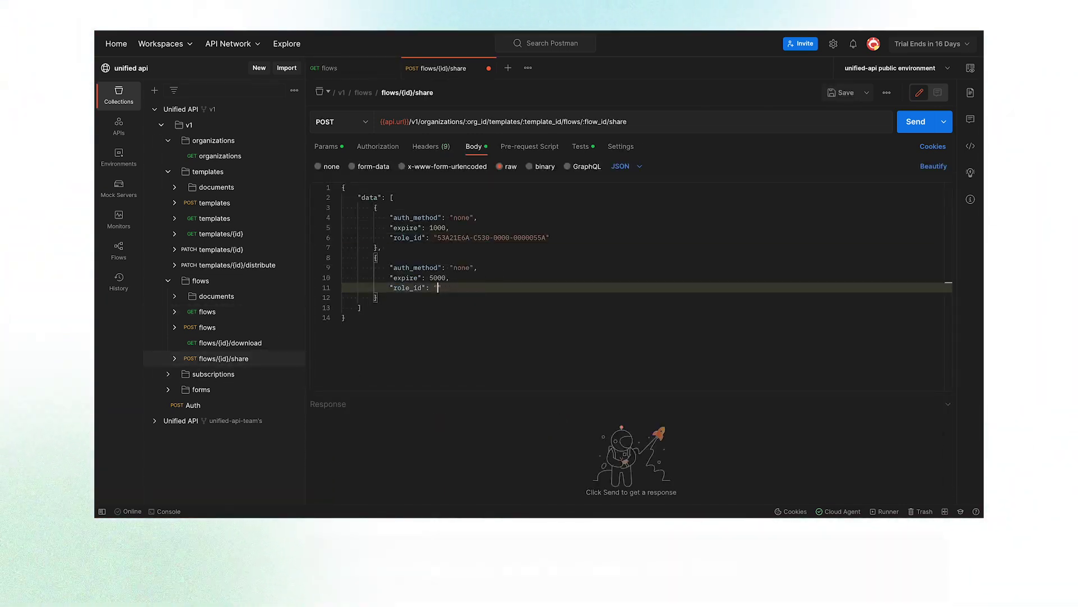
key("ctrl+v")
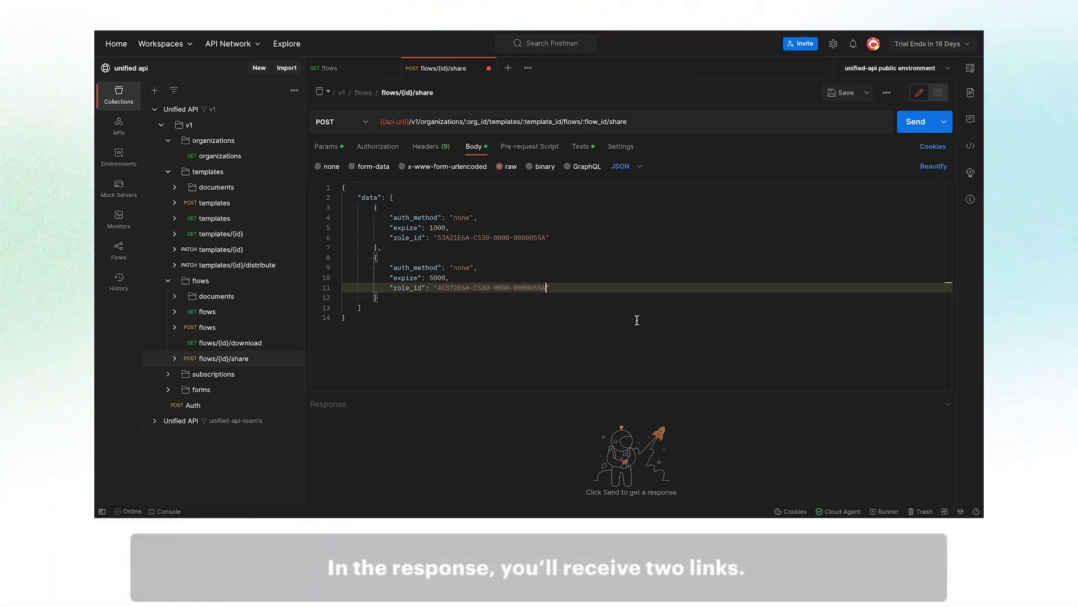
left_click(911, 125)
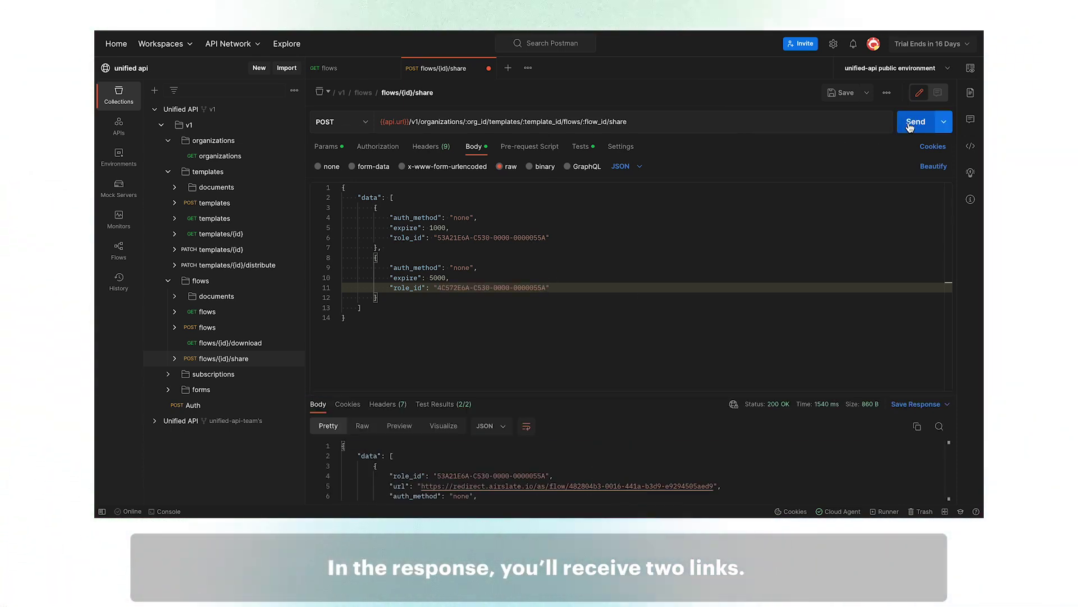
- Drag the Body/Response splitter upward so both share links are visible
left_click_drag(616, 392, 646, 227)
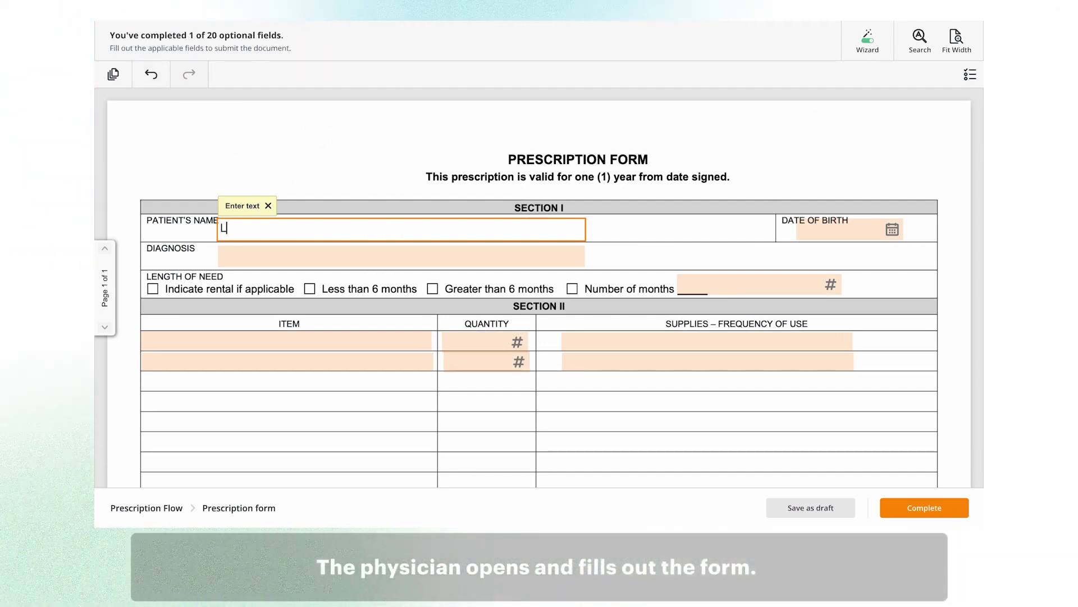
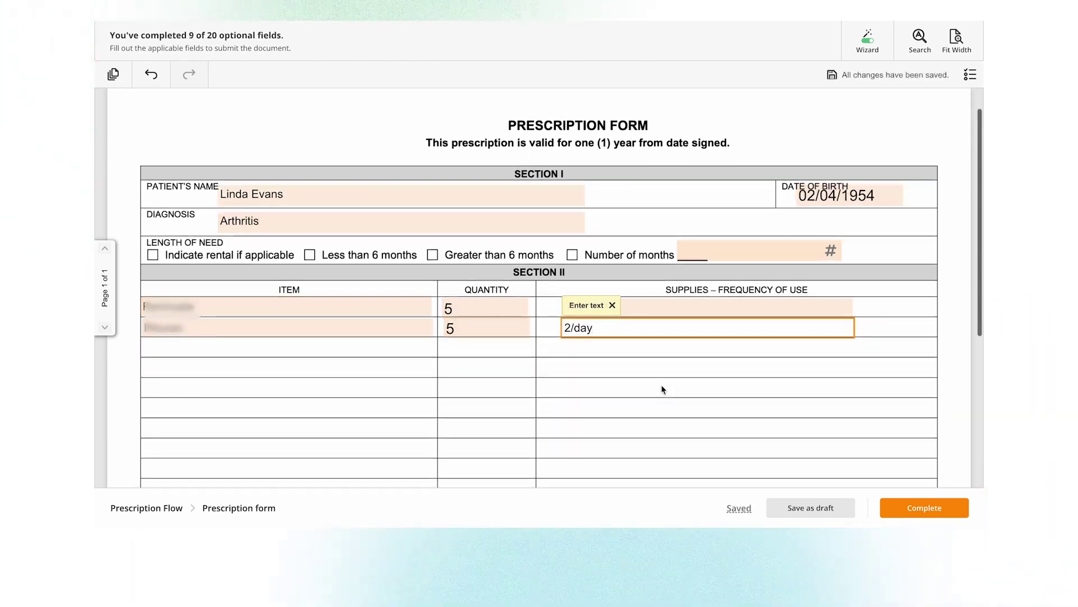
- Enter the patient's name and the physician's printed name on the prescription form
scroll(662, 384, "down", 10)
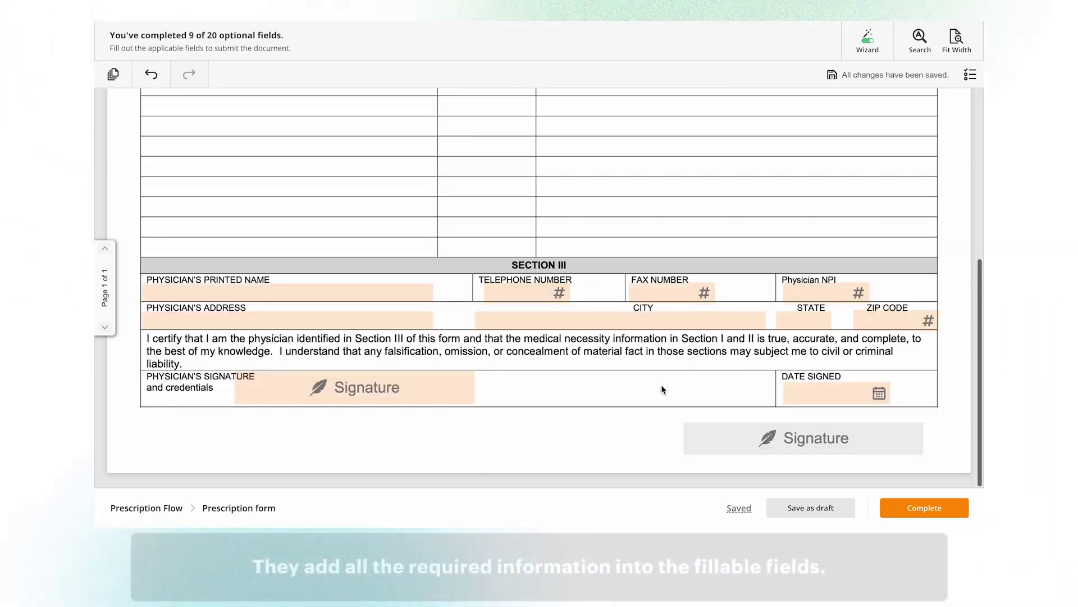
left_click(323, 293)
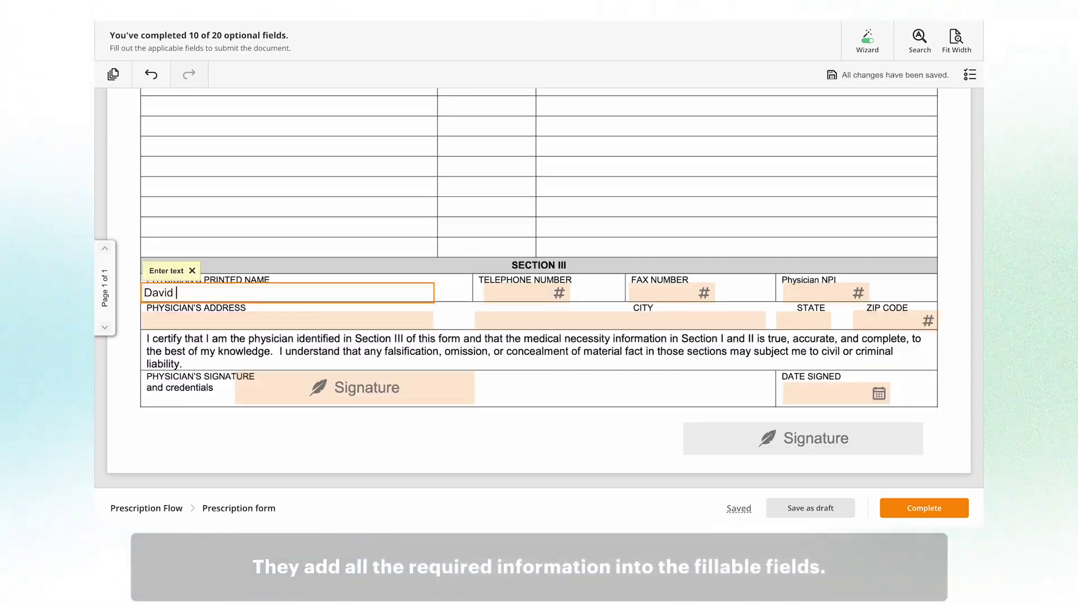
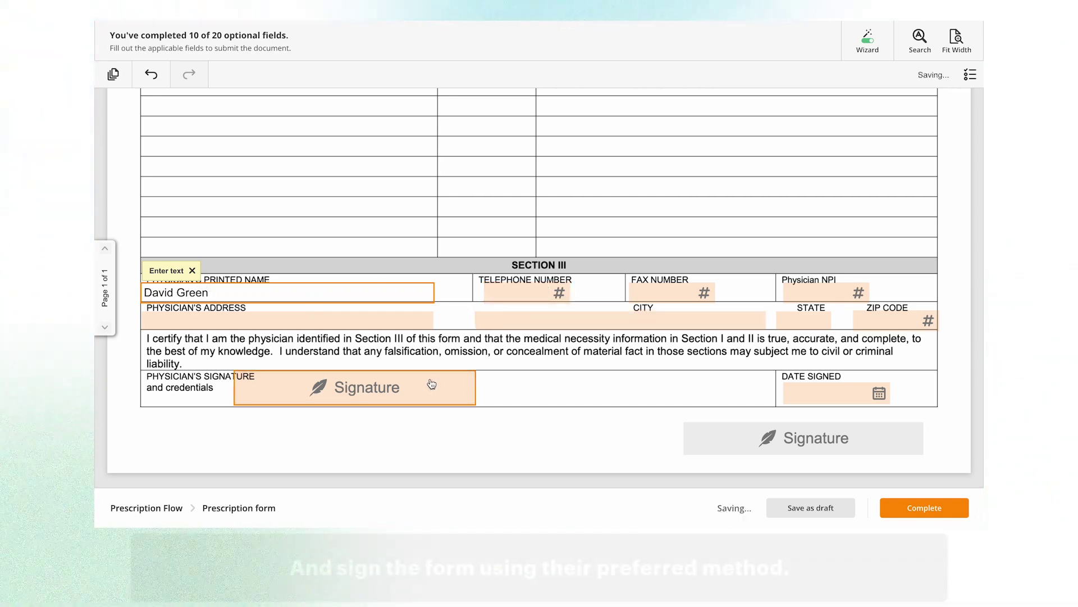
- Sign the Physician's Signature field with a typed signature of the physician's full name
left_click(417, 392)
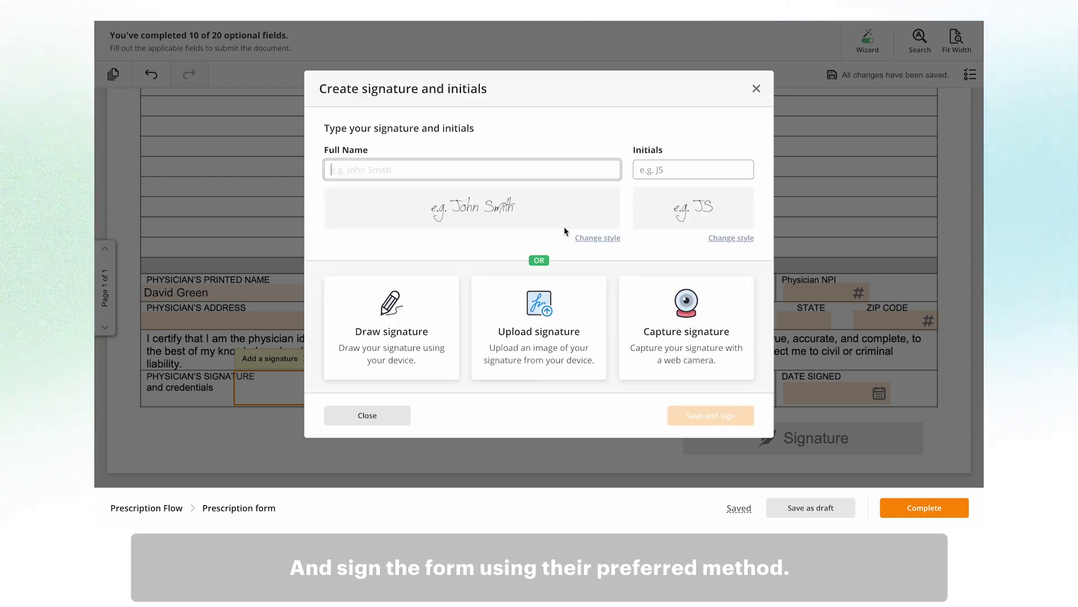
left_click(454, 178)
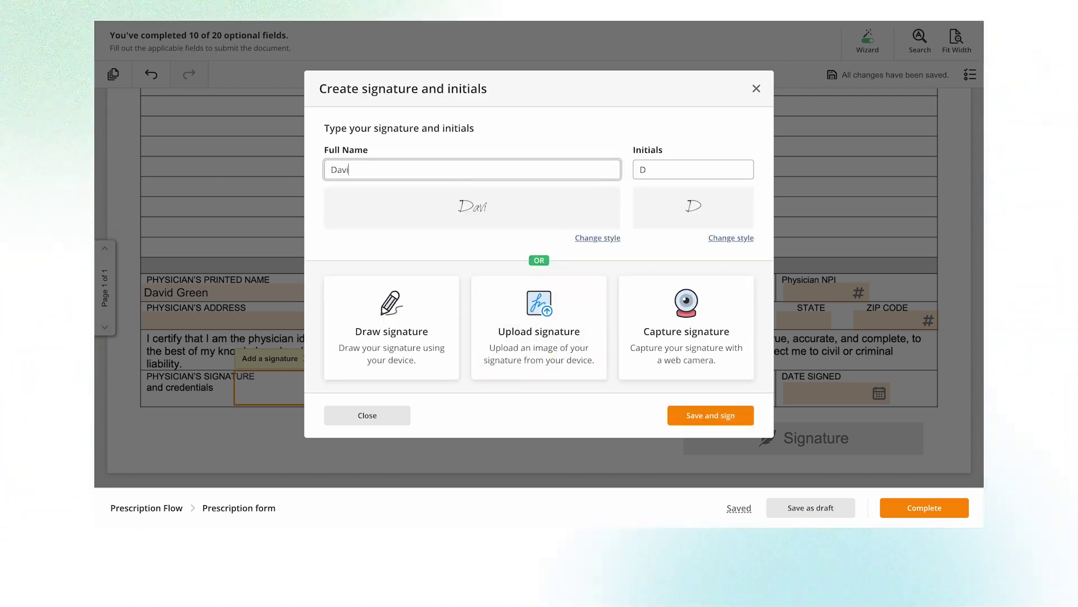
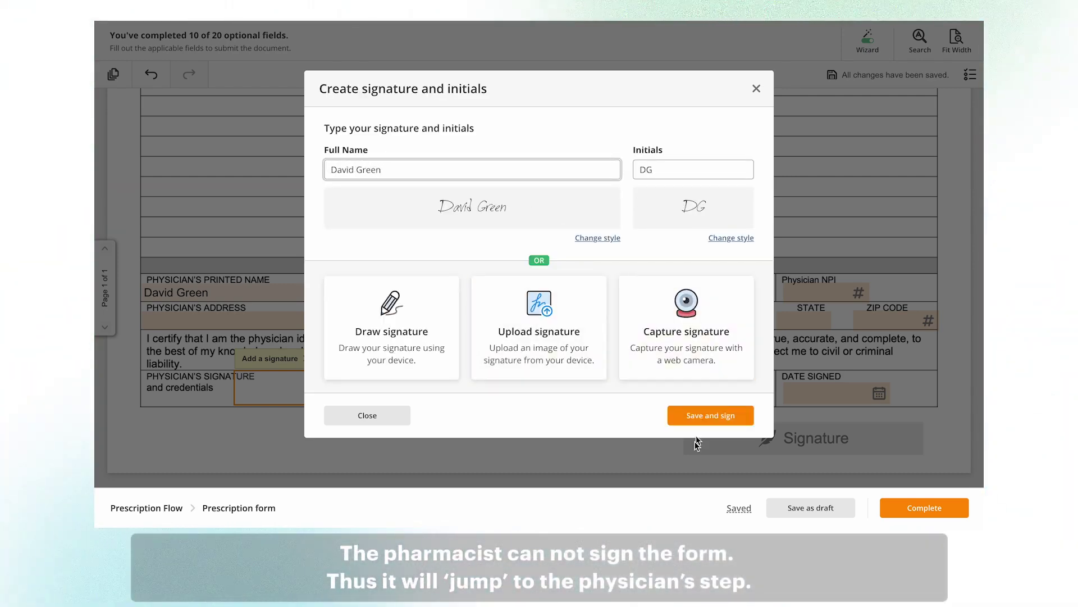
left_click(717, 419)
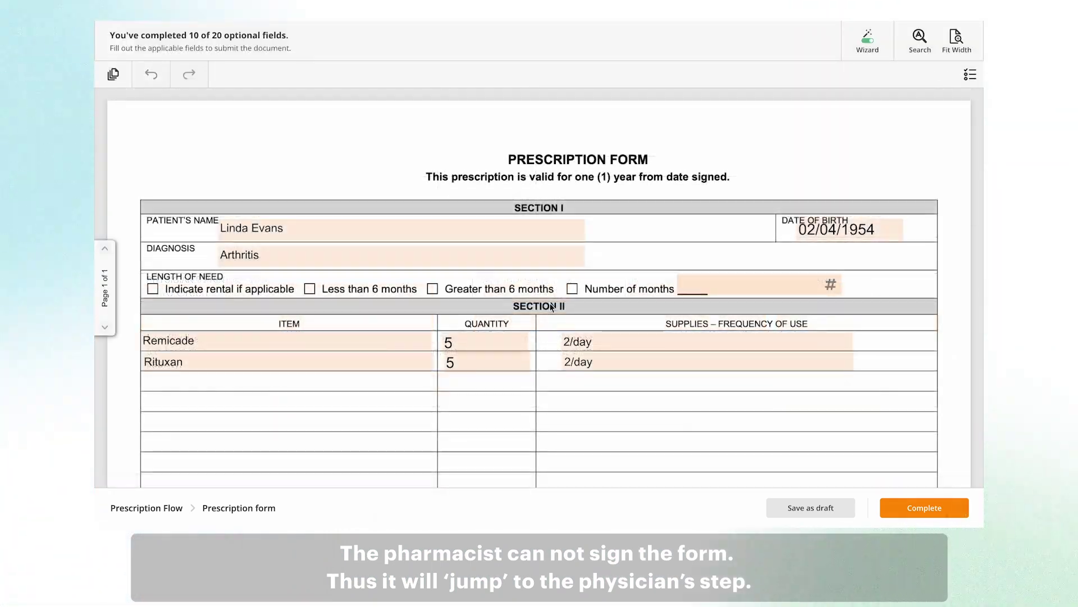
scroll(551, 308, "down", 1)
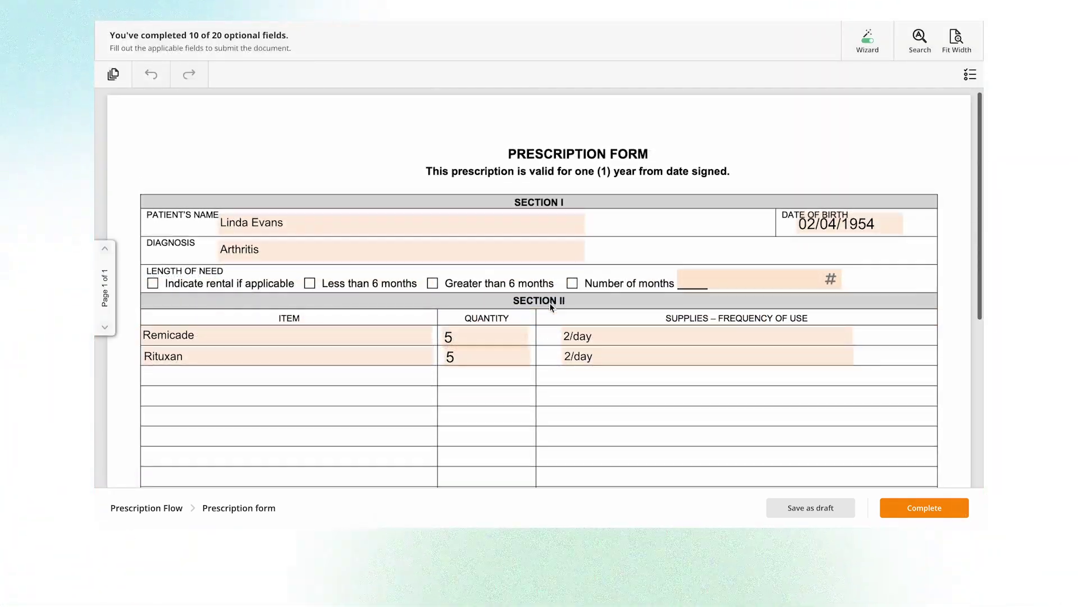
scroll(551, 302, "down", 5)
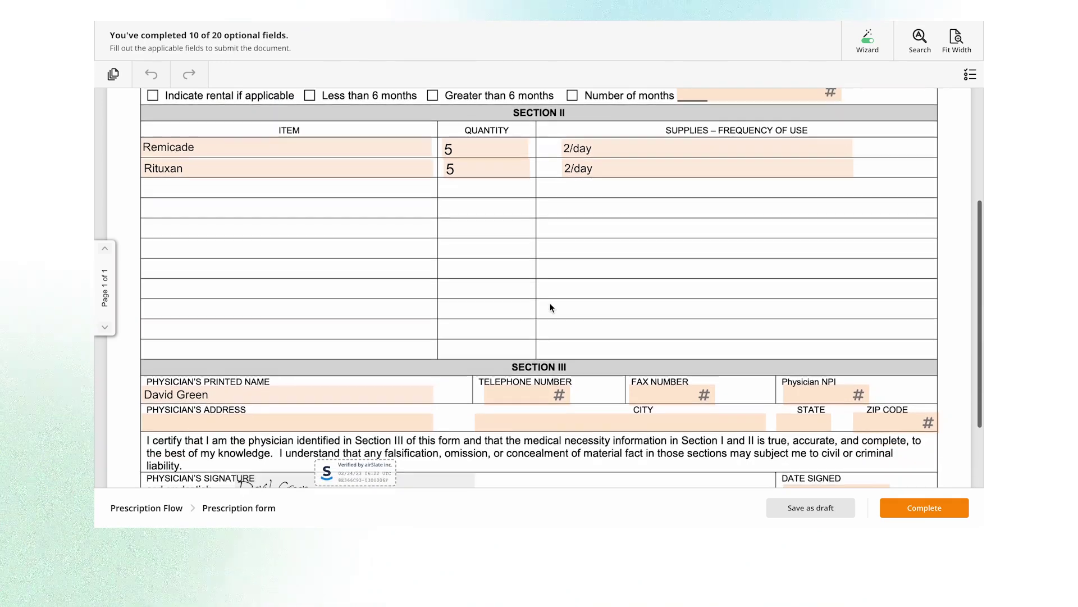